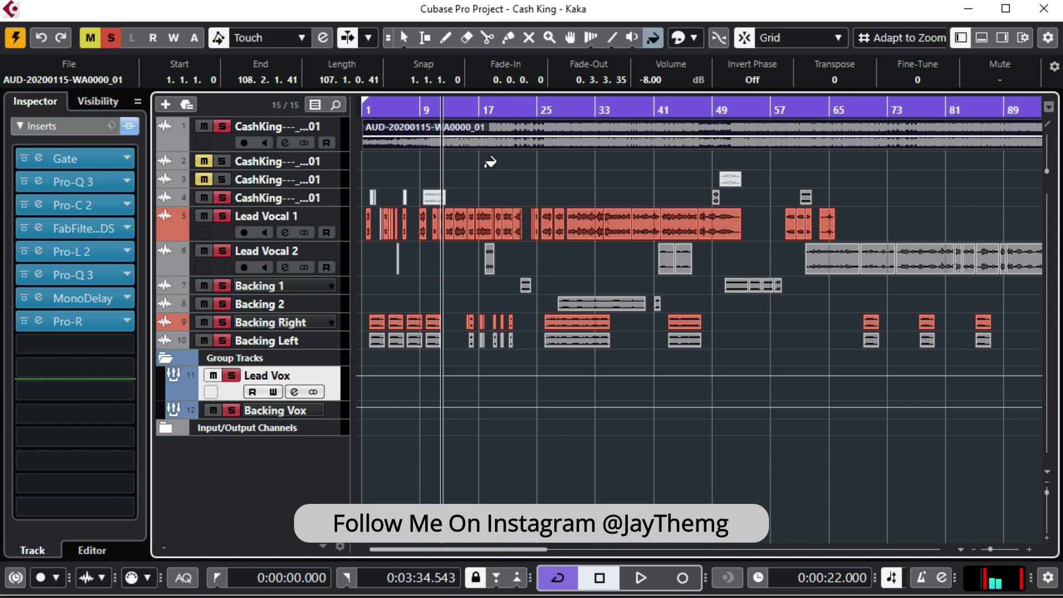
# - With the Object Selection tool active, play the song from the very start, then stop
pyautogui.press('1')
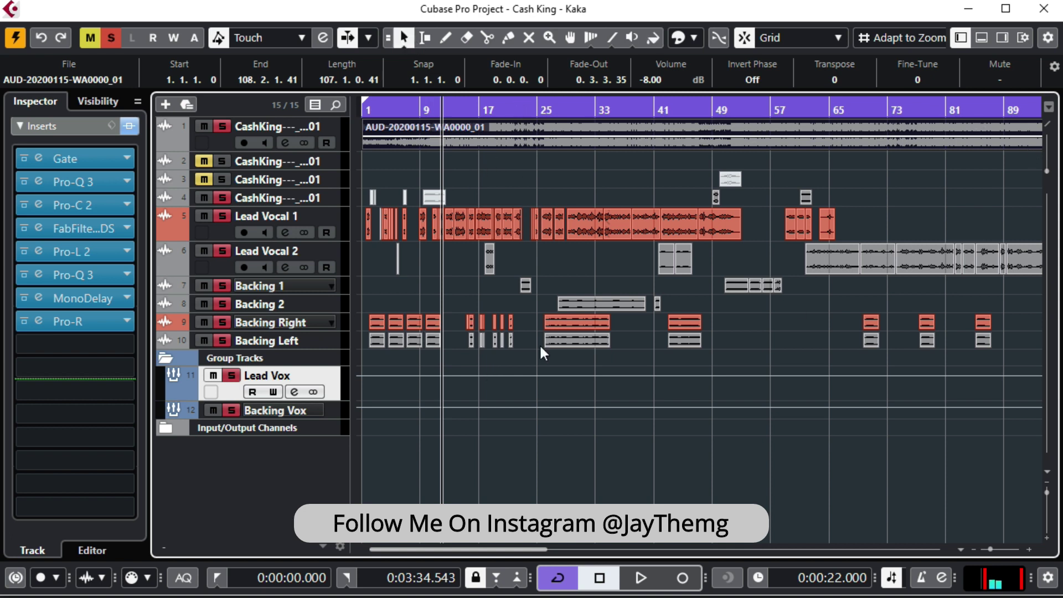
pyautogui.click(940, 256)
pyautogui.click(691, 182)
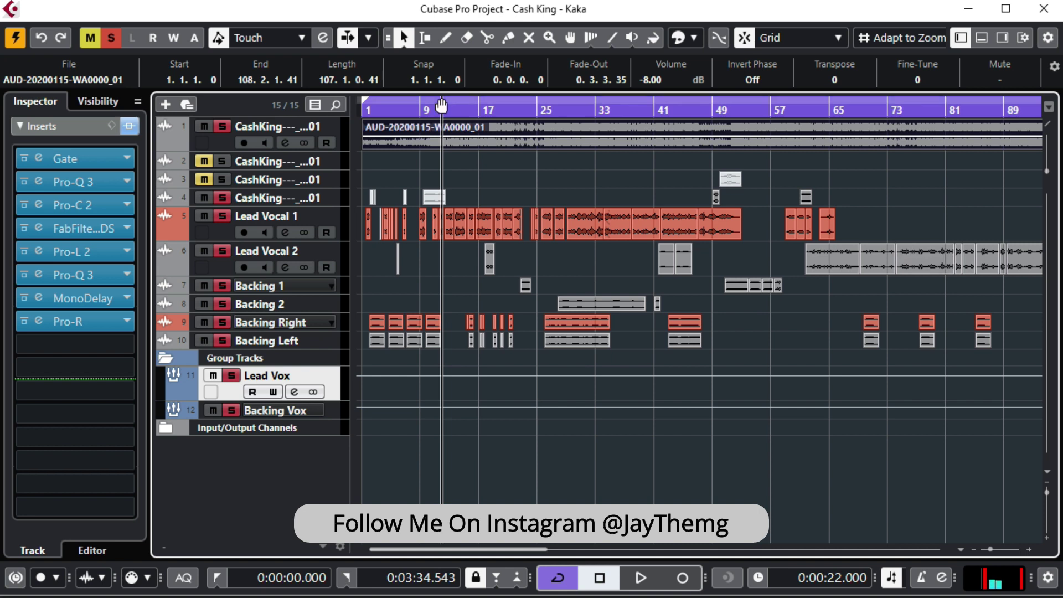
pyautogui.click(381, 105)
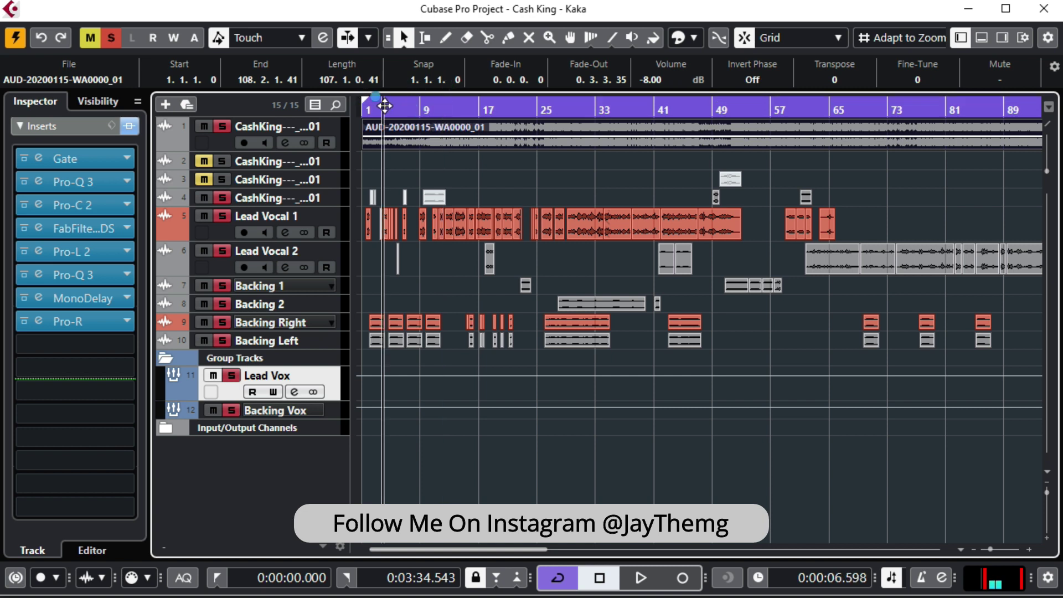
pyautogui.press('space')
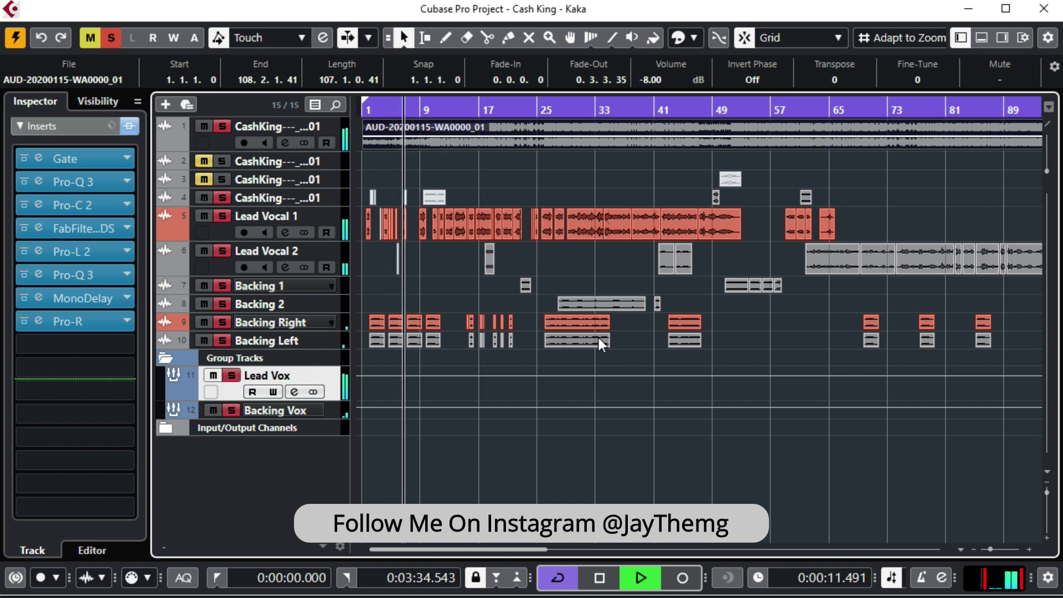
pyautogui.press('space')
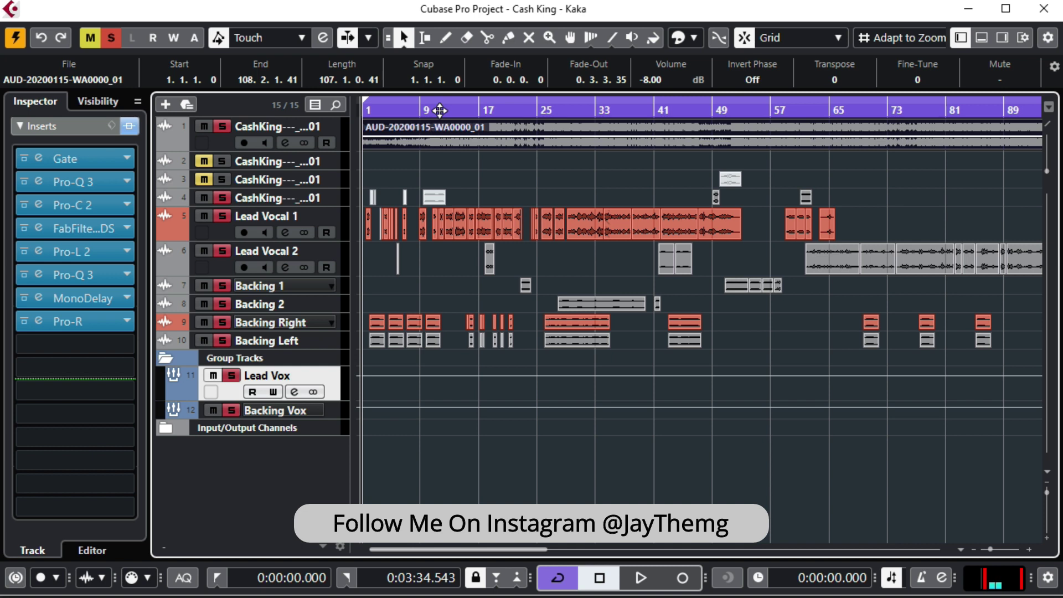
# - Play briefly from 0:00:22 near bar 10 and start the cycle range there
pyautogui.click(440, 111)
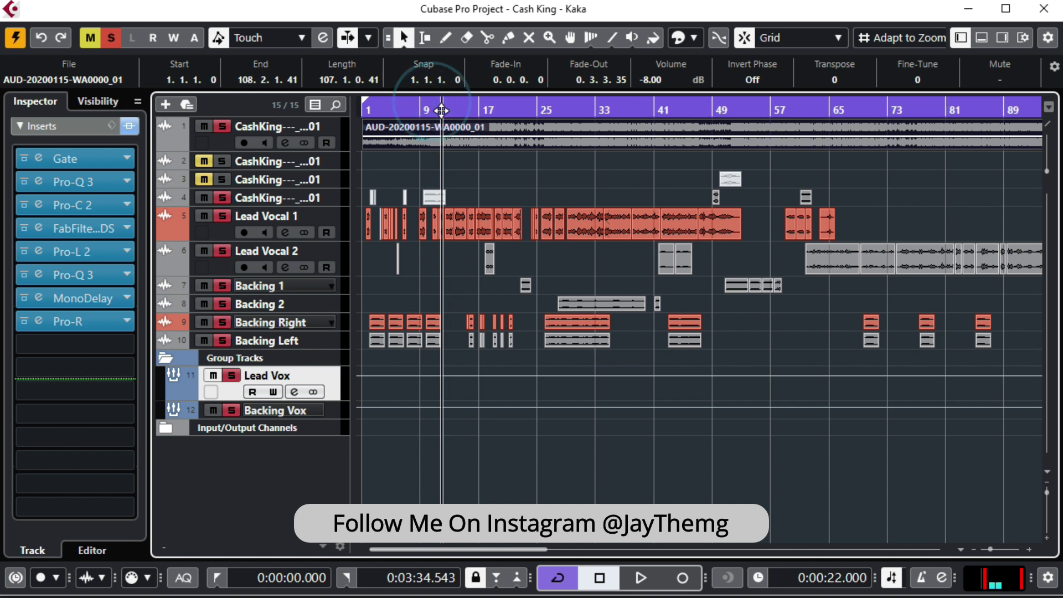
pyautogui.press('space')
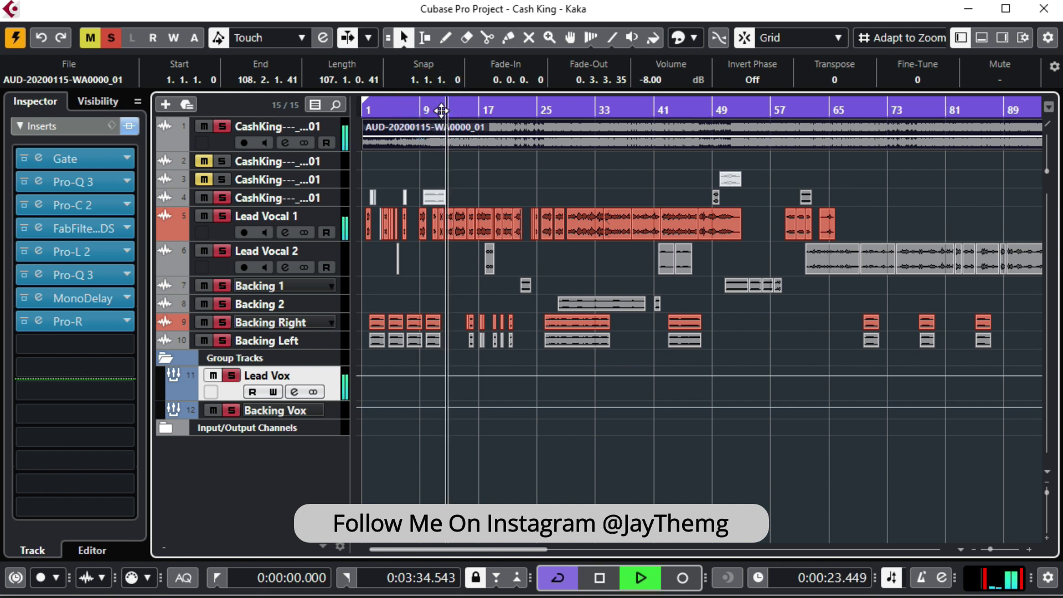
pyautogui.press('space')
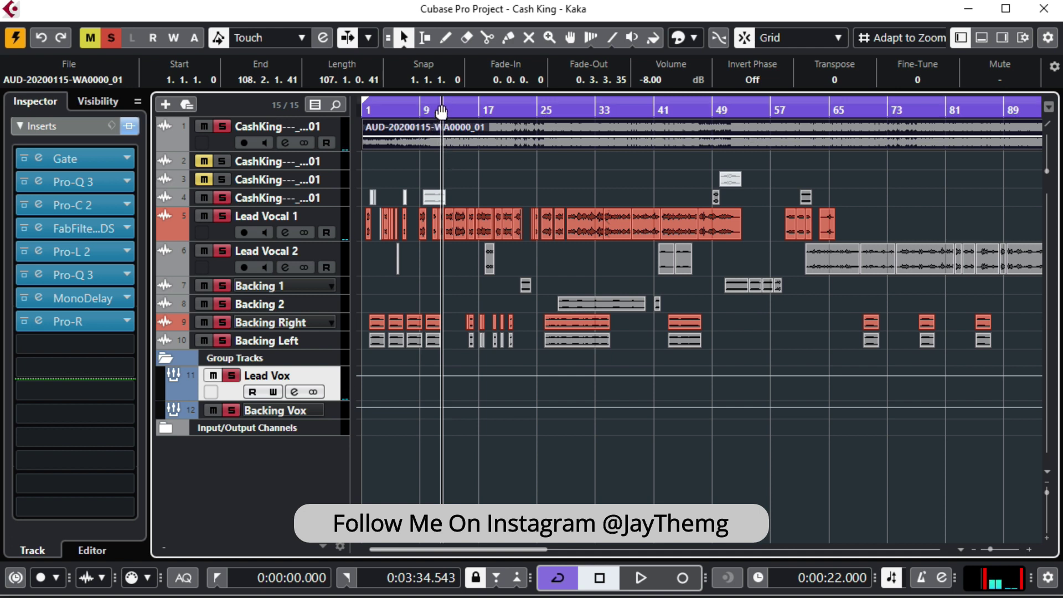
pyautogui.keyDown('ctrl'); pyautogui.click(441, 112); pyautogui.keyUp('ctrl')
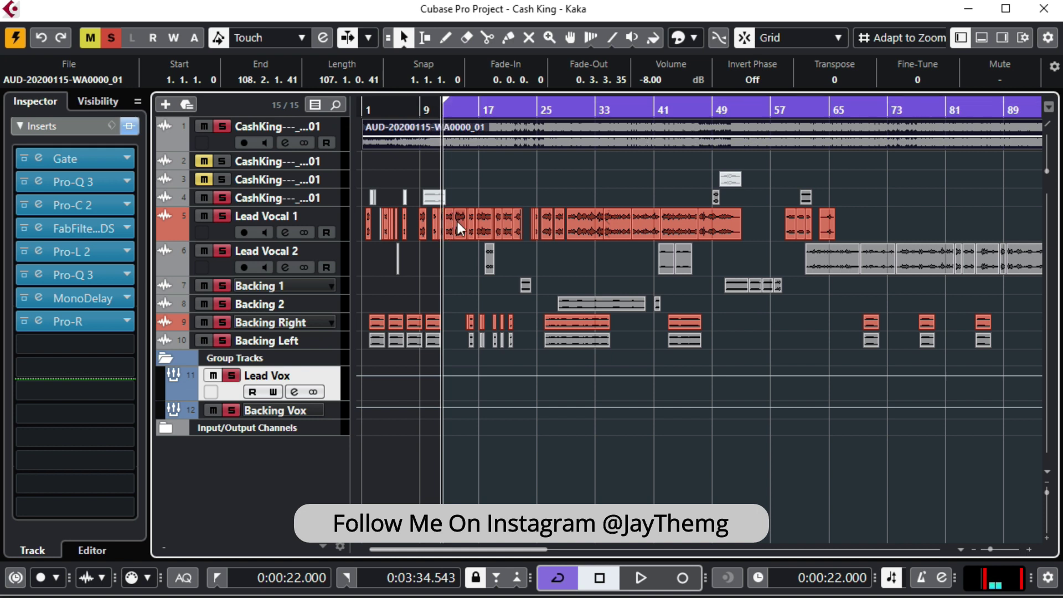
# - Insert iZotope Ozone 8 on the Stereo Out channel from the mixer's channel settings
pyautogui.click(990, 37)
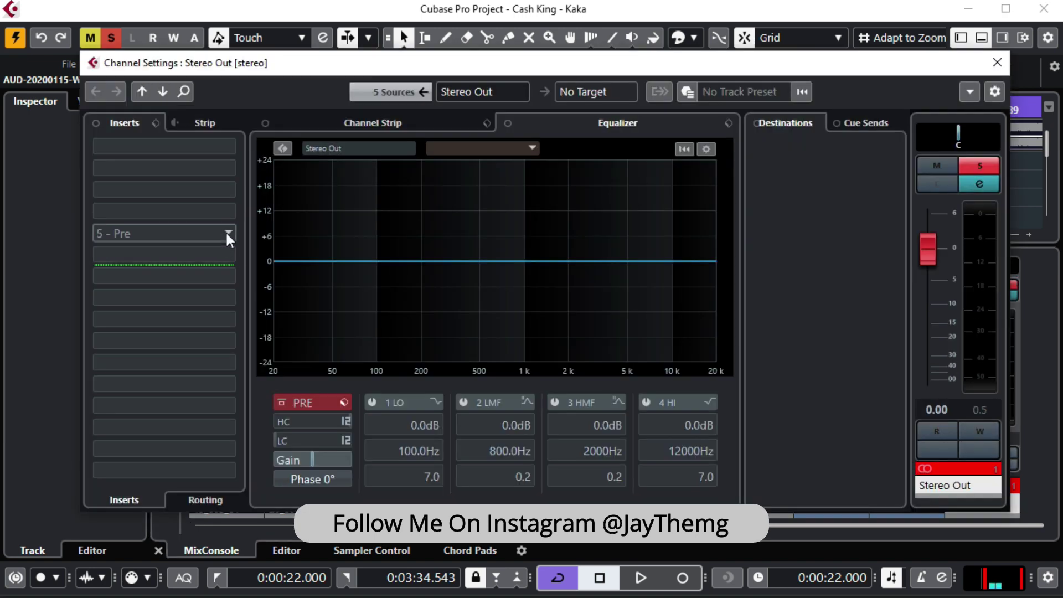
pyautogui.click(224, 231)
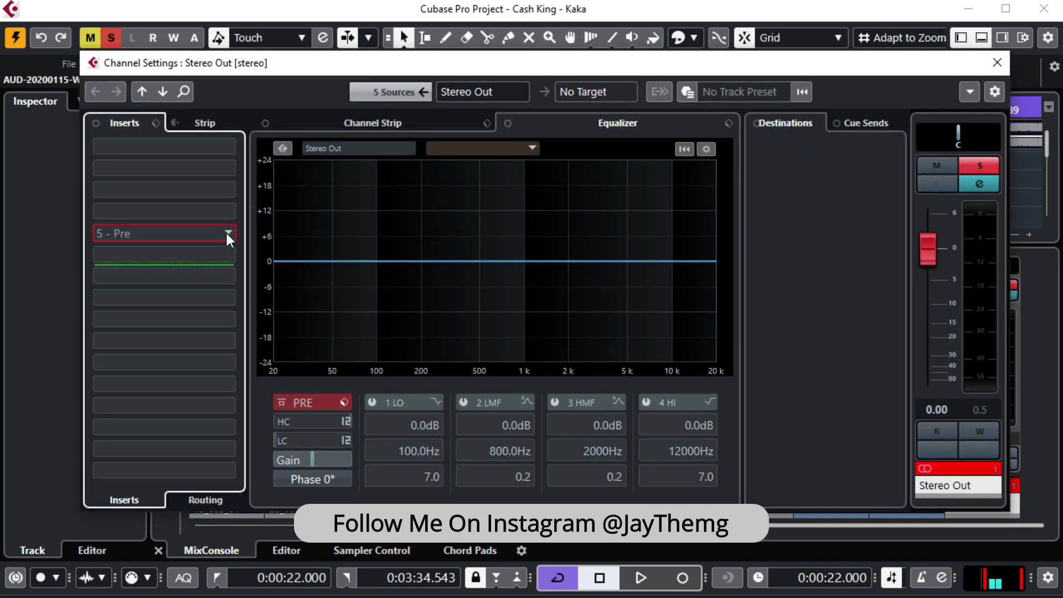
pyautogui.click(117, 398)
pyautogui.click(174, 423)
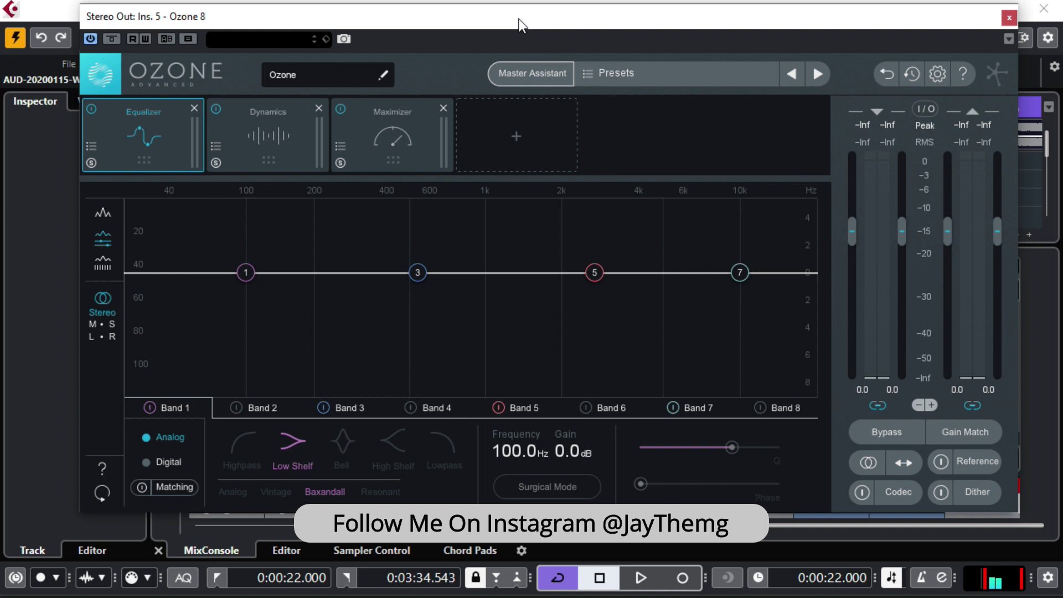
# - Launch Ozone 8's Master Assistant
pyautogui.click(526, 77)
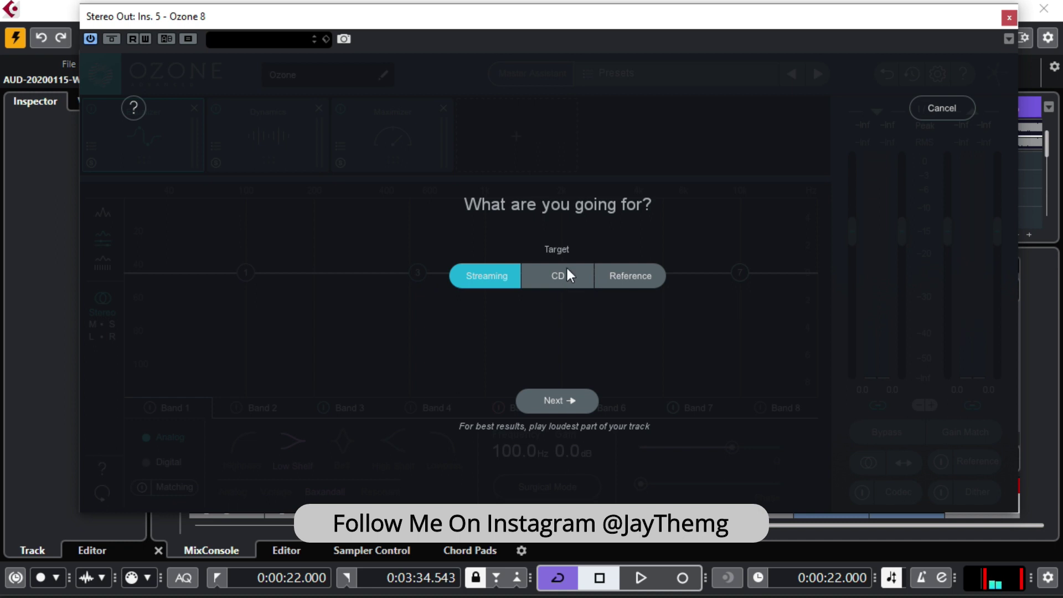
# - Set the Master Assistant target to CD and advance to the listening step
pyautogui.click(564, 274)
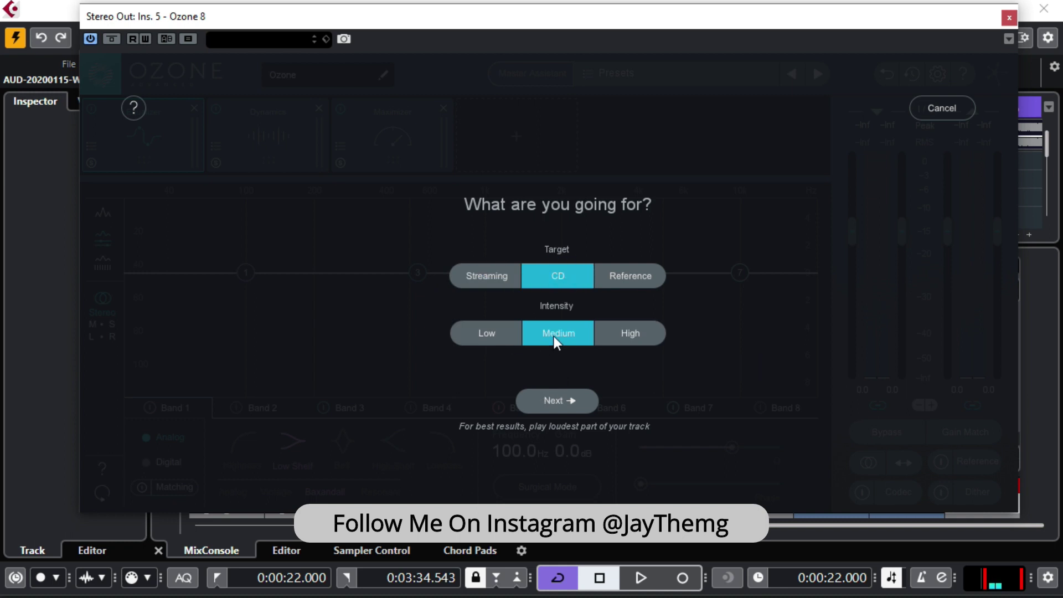
pyautogui.click(577, 399)
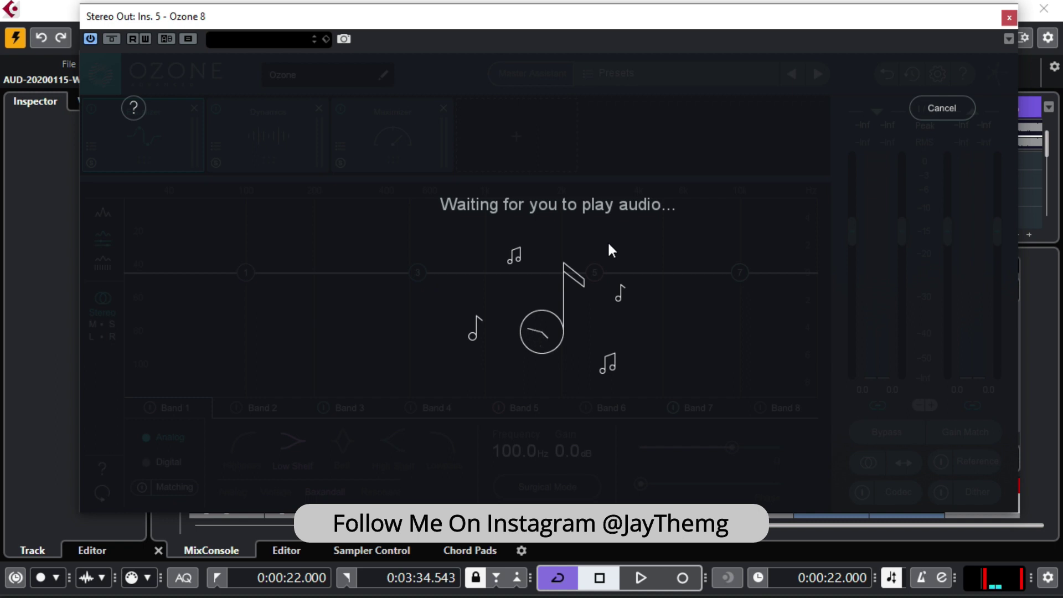
# - Play the song until the Master Assistant finishes its analysis, then stop
pyautogui.press('space')
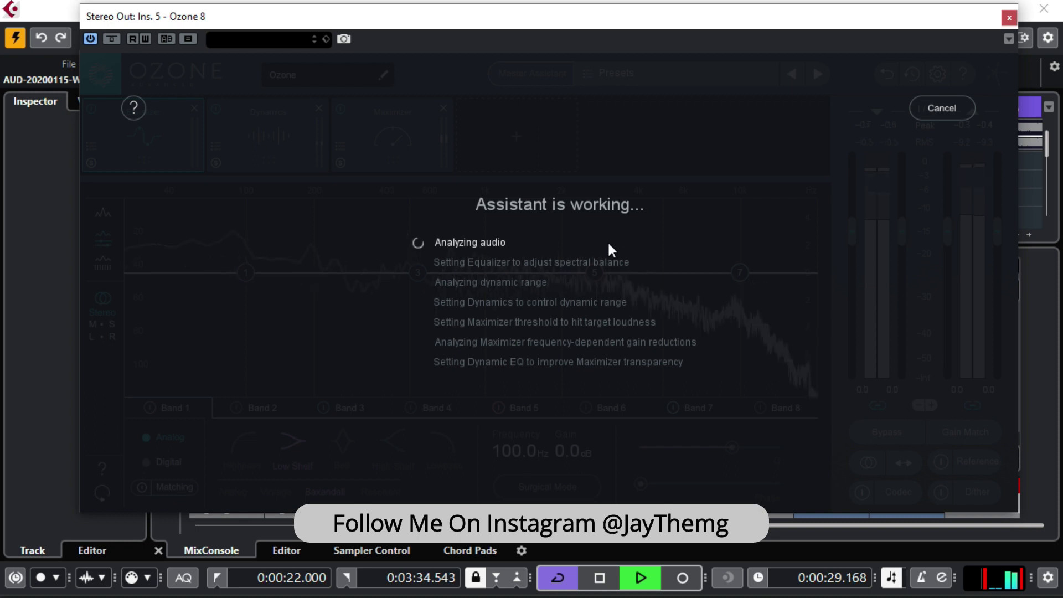
pyautogui.press('space')
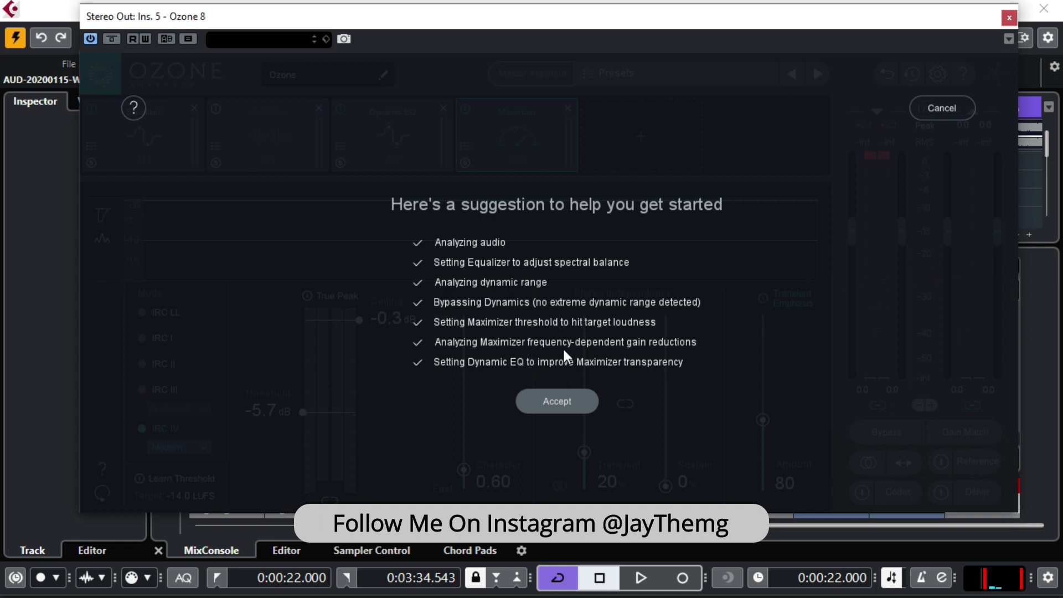
pyautogui.click(573, 403)
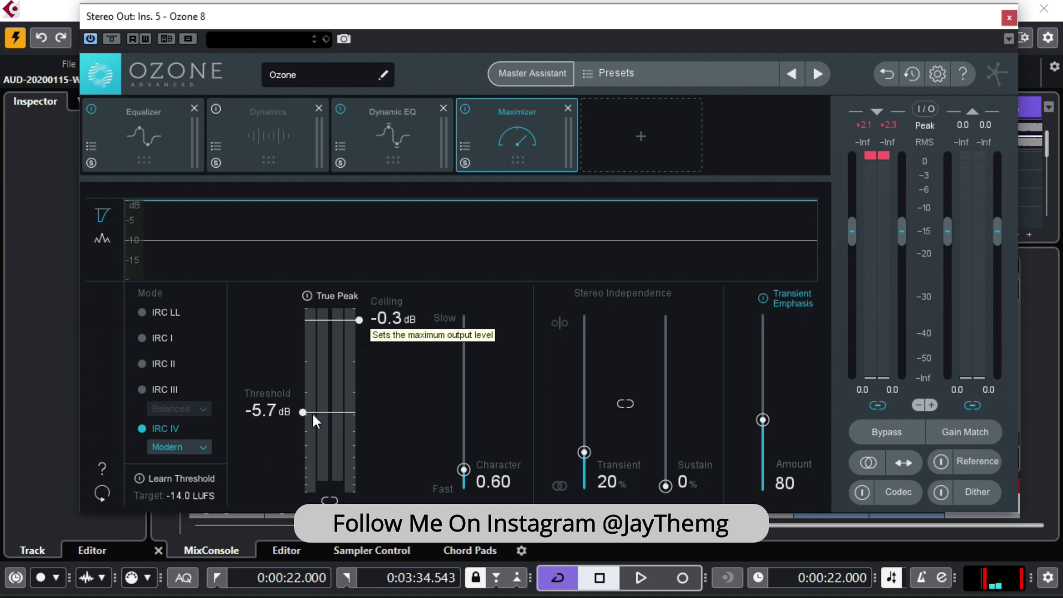
pyautogui.moveTo(303, 412)
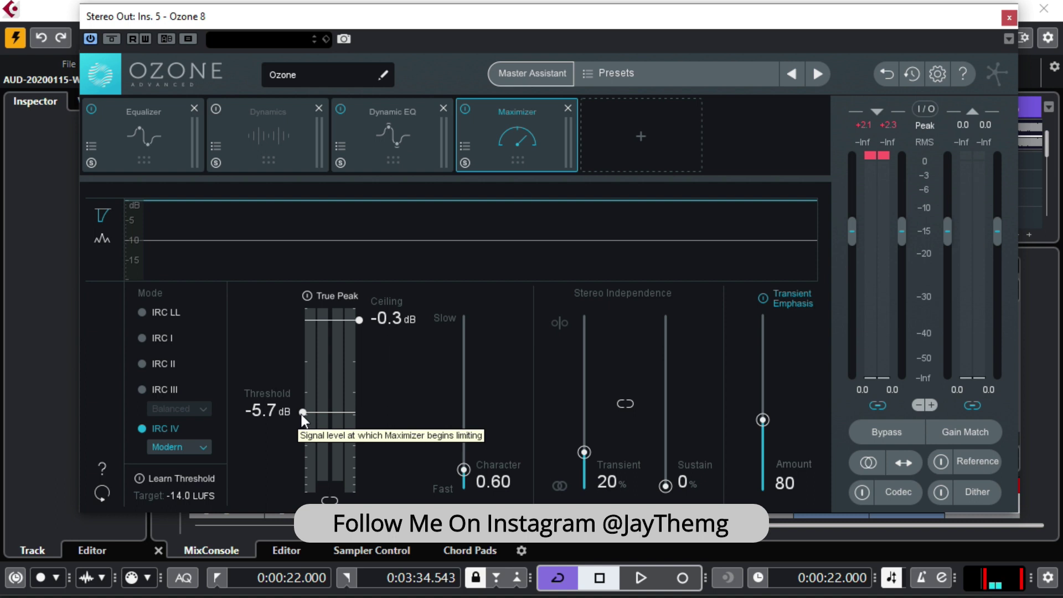
pyautogui.moveTo(620, 16); pyautogui.dragTo(618, 42)
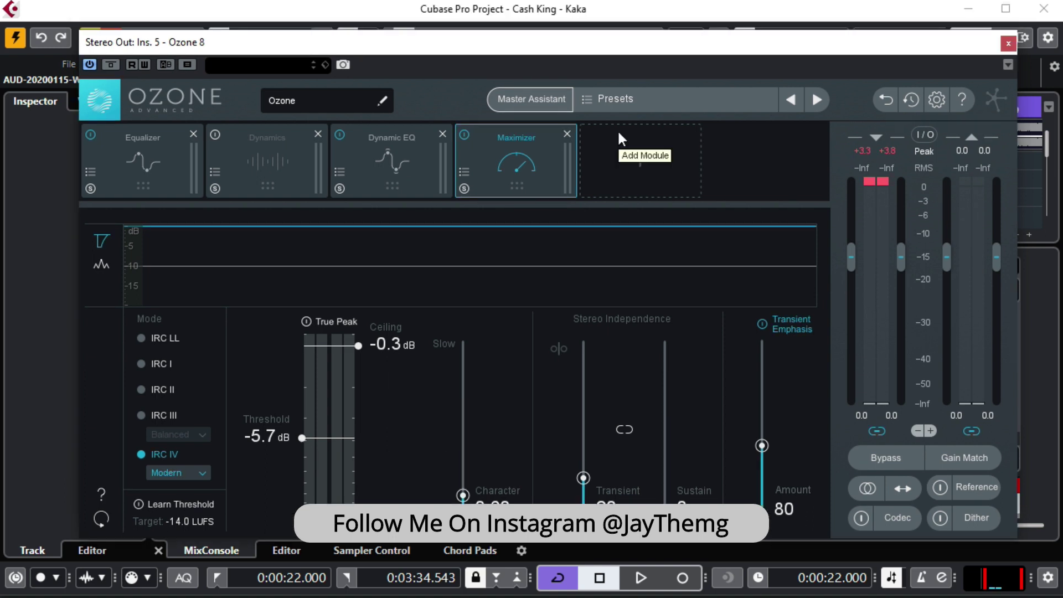
pyautogui.click(1011, 47)
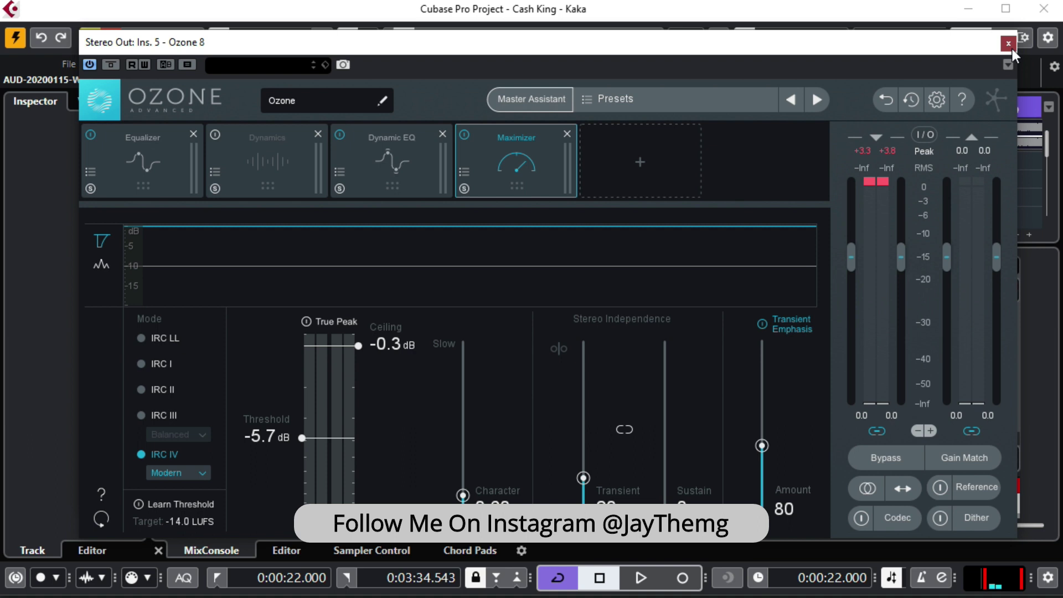
# - Close the Ozone 8 window and return the playback position to the song start
pyautogui.click(1011, 49)
pyautogui.click(993, 65)
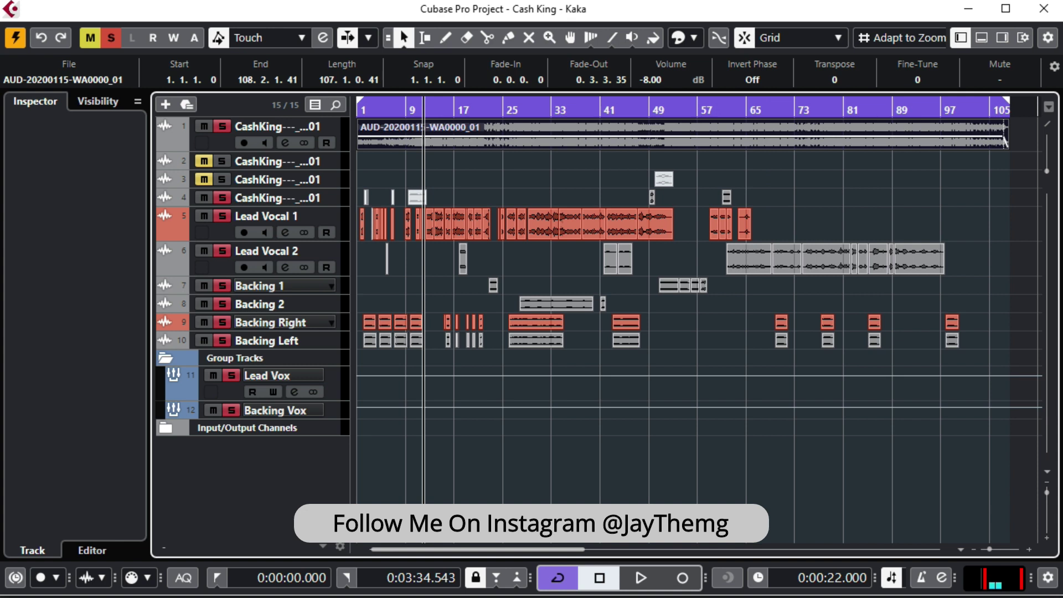
pyautogui.click(359, 108)
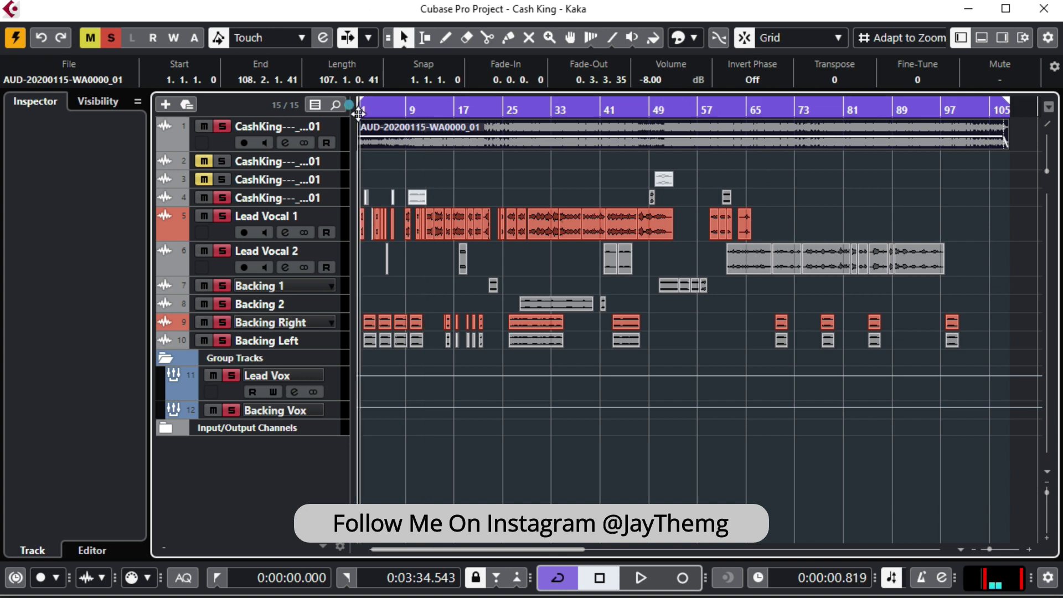